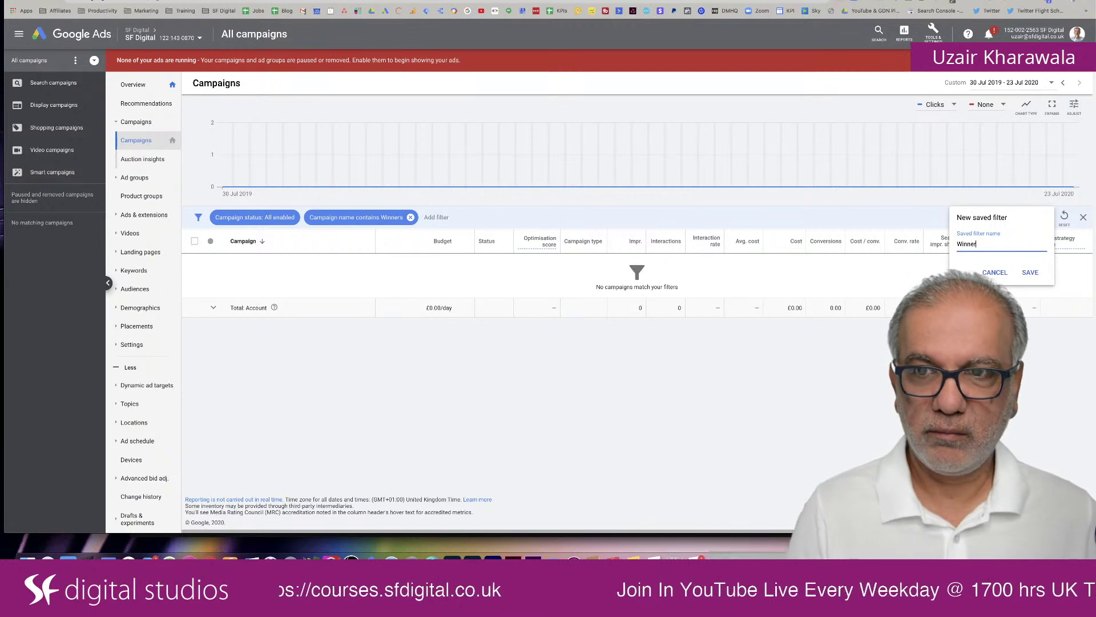
# Save the campaign filter under the name "Winners", and remove the "Campaign name contains Winners" condition from the campaigns table
pyautogui.write('rs')
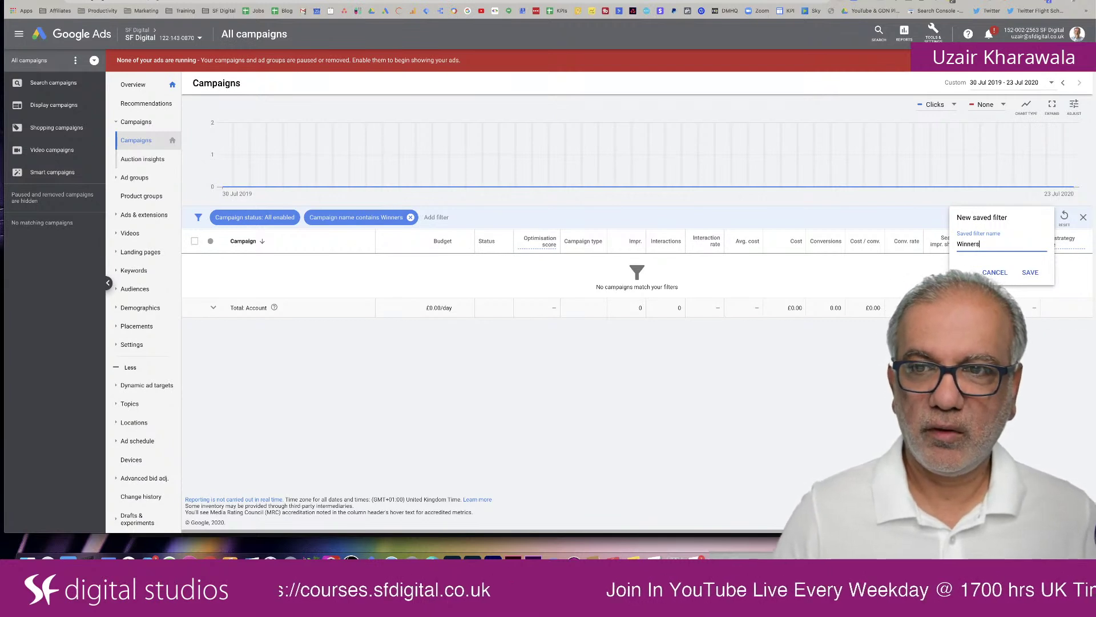
pyautogui.click(1028, 272)
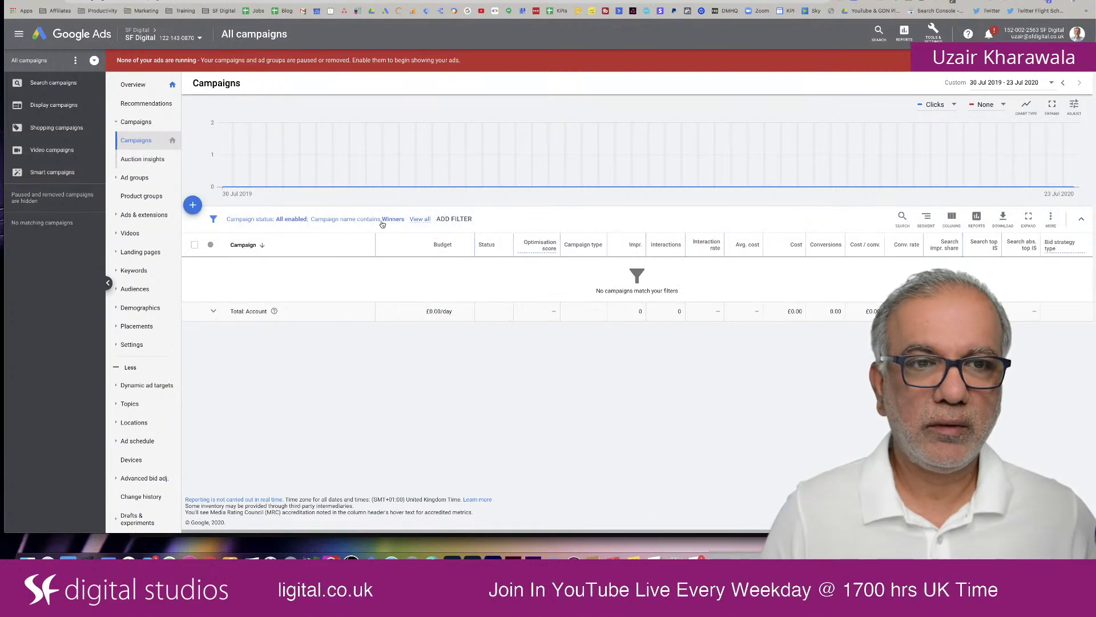
pyautogui.click(357, 219)
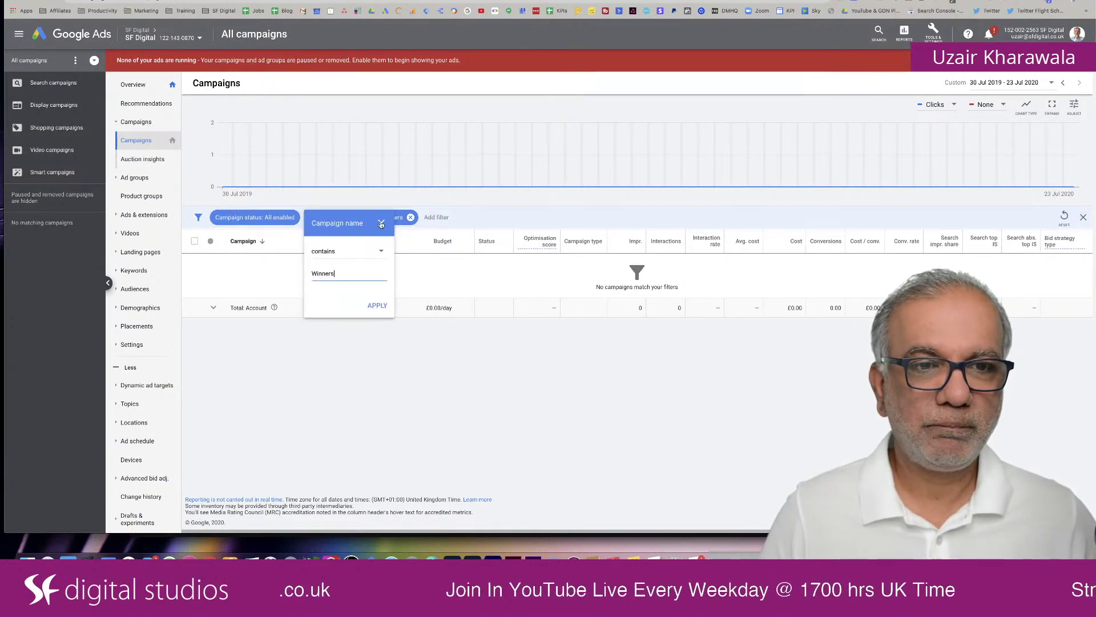
pyautogui.click(381, 224)
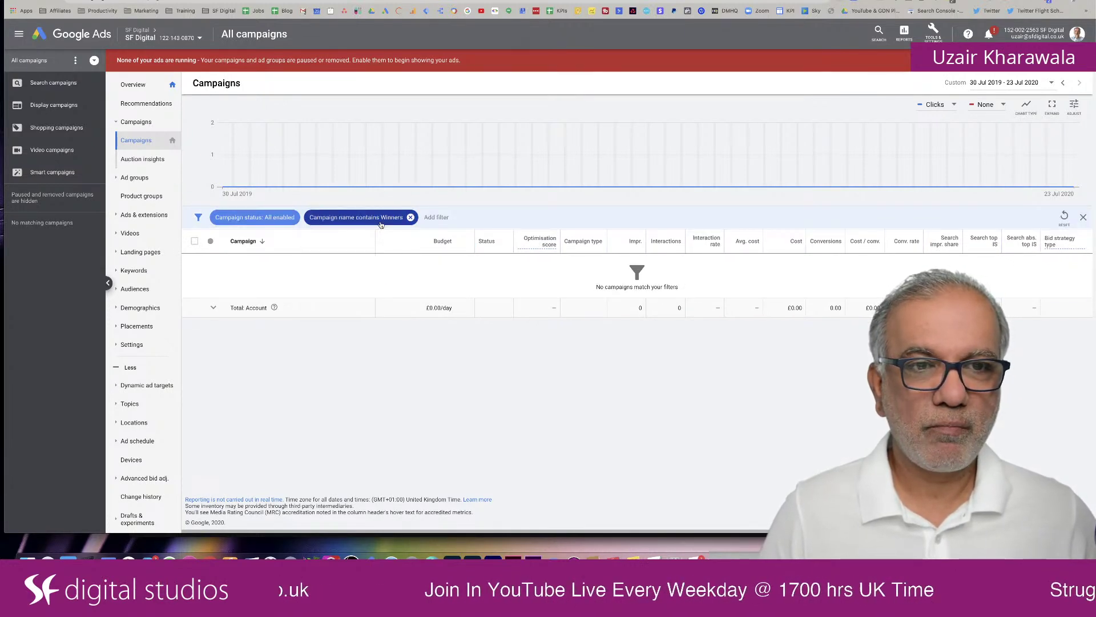
pyautogui.click(411, 218)
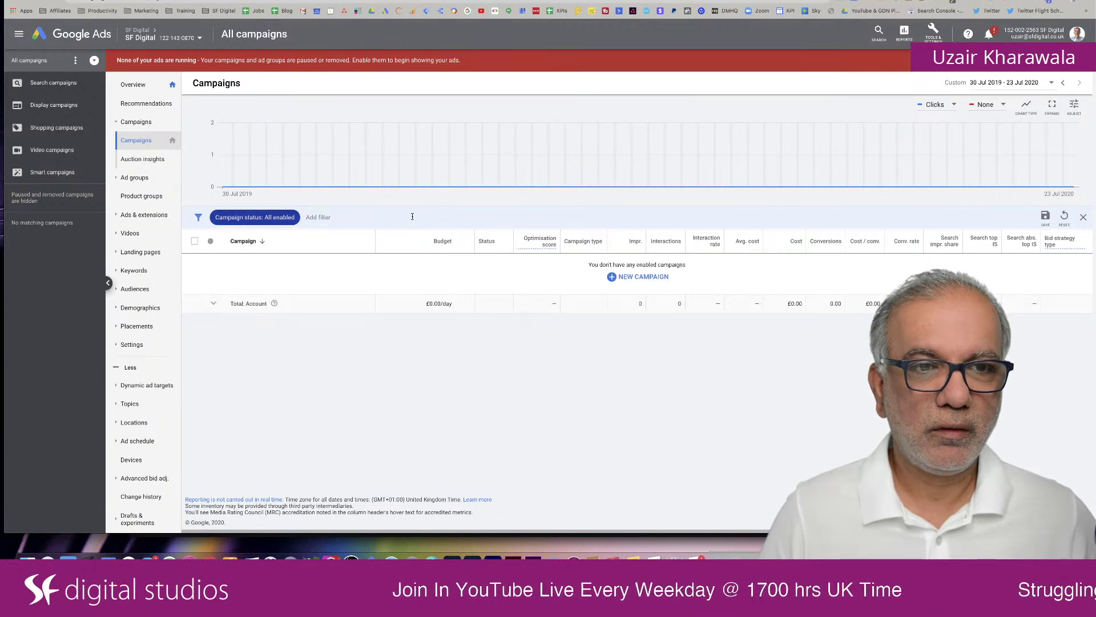
# Delete the saved campaign filter "Winners"
pyautogui.click(321, 217)
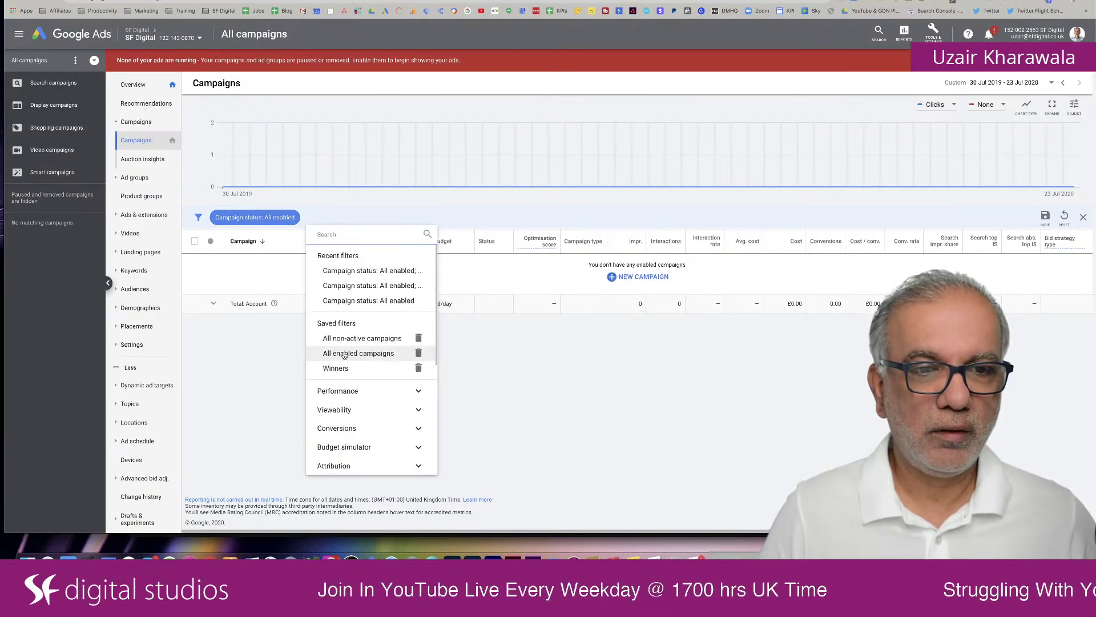
pyautogui.click(419, 368)
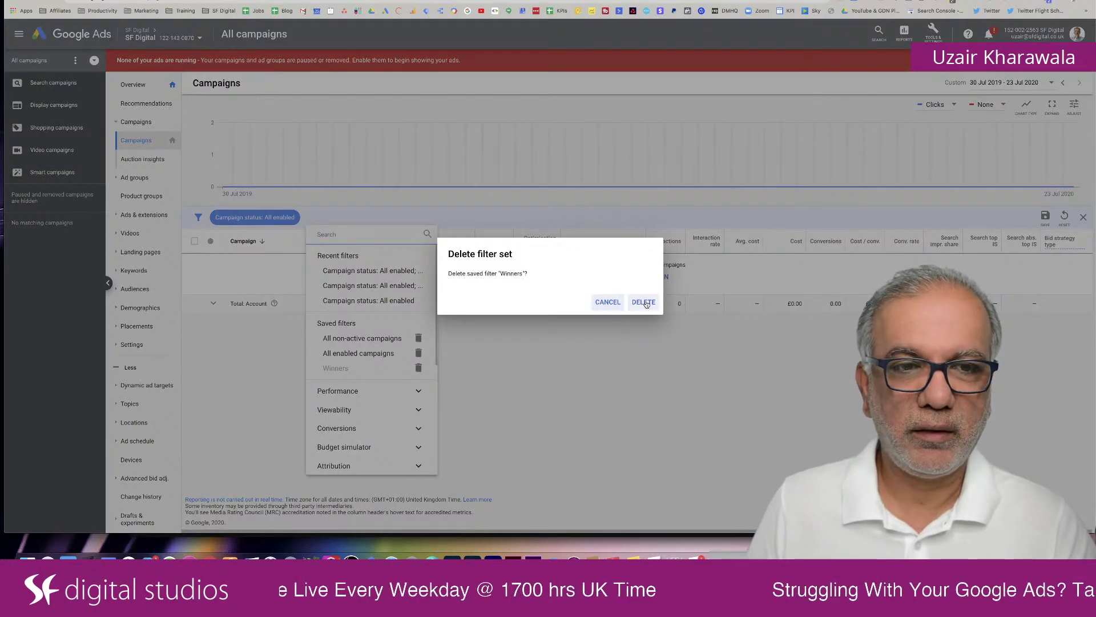
pyautogui.click(644, 303)
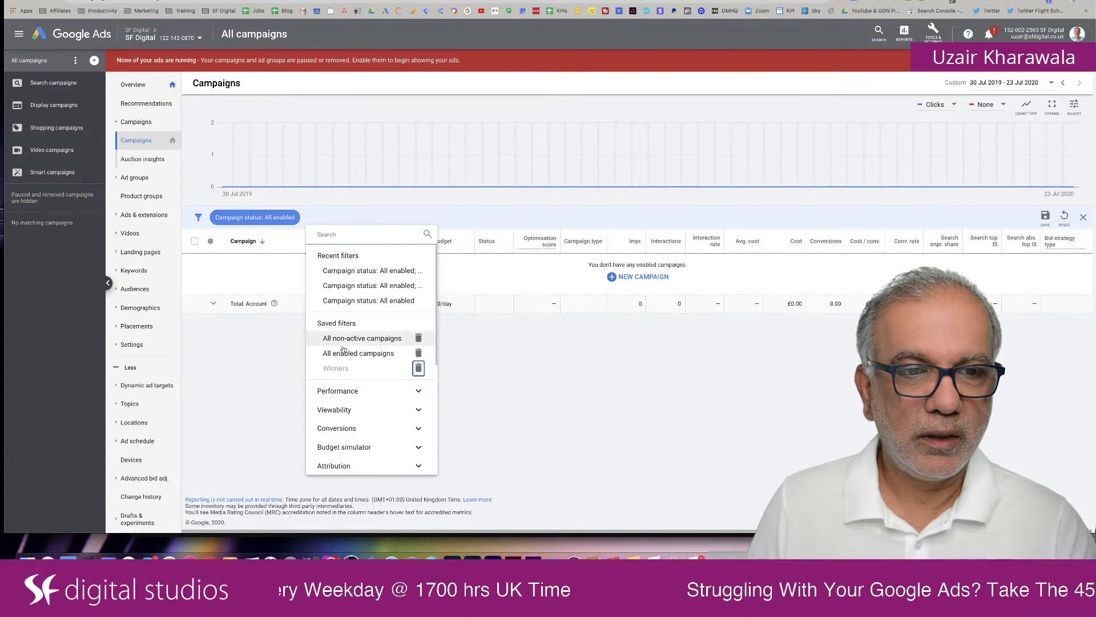
# Filter the ad groups table to ad groups with Clicks > 100
pyautogui.click(137, 182)
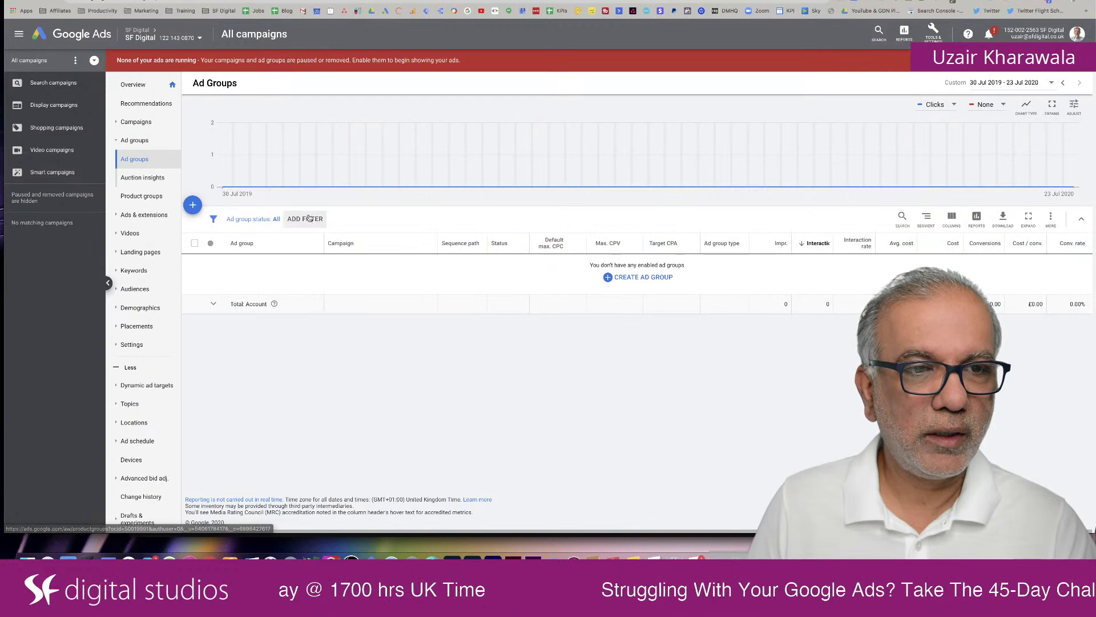
pyautogui.click(317, 219)
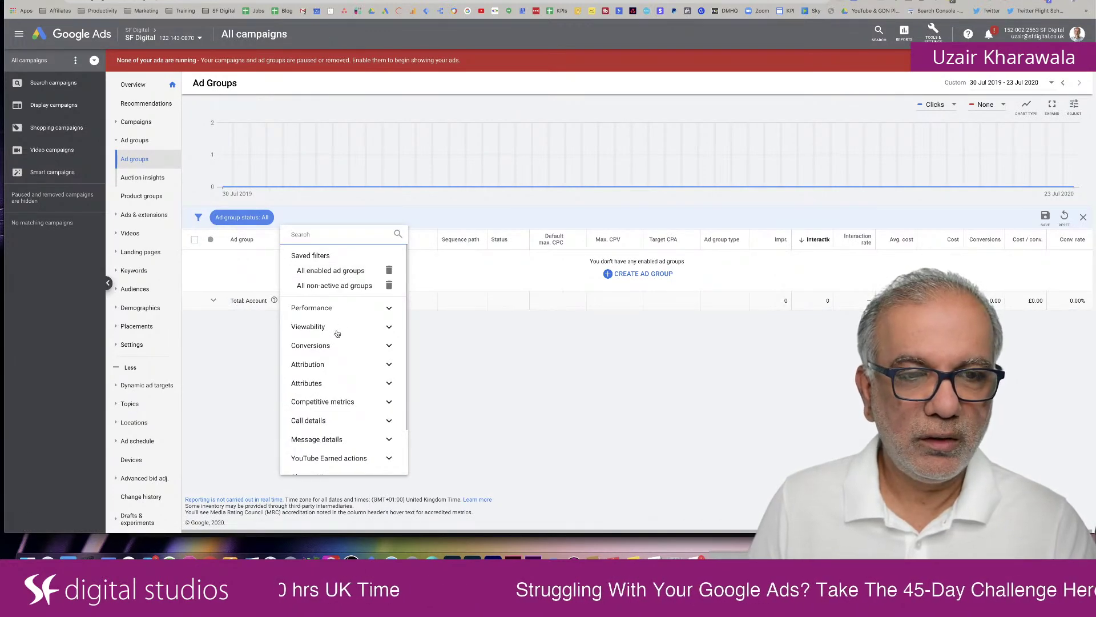
pyautogui.scroll(-2, 342, 420)
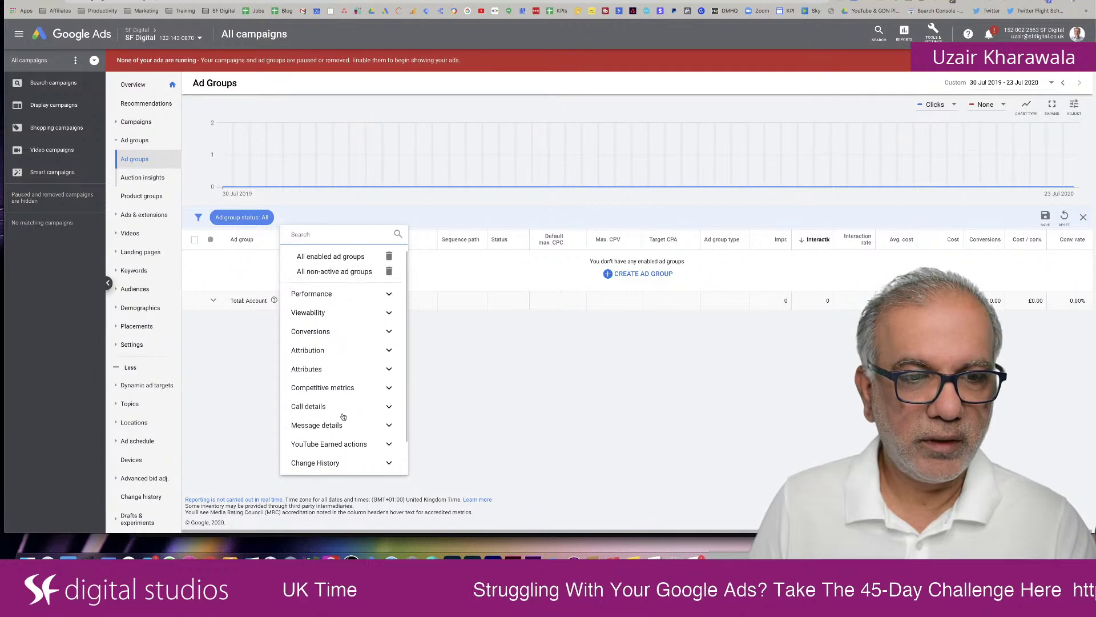
pyautogui.scroll(2, 343, 417)
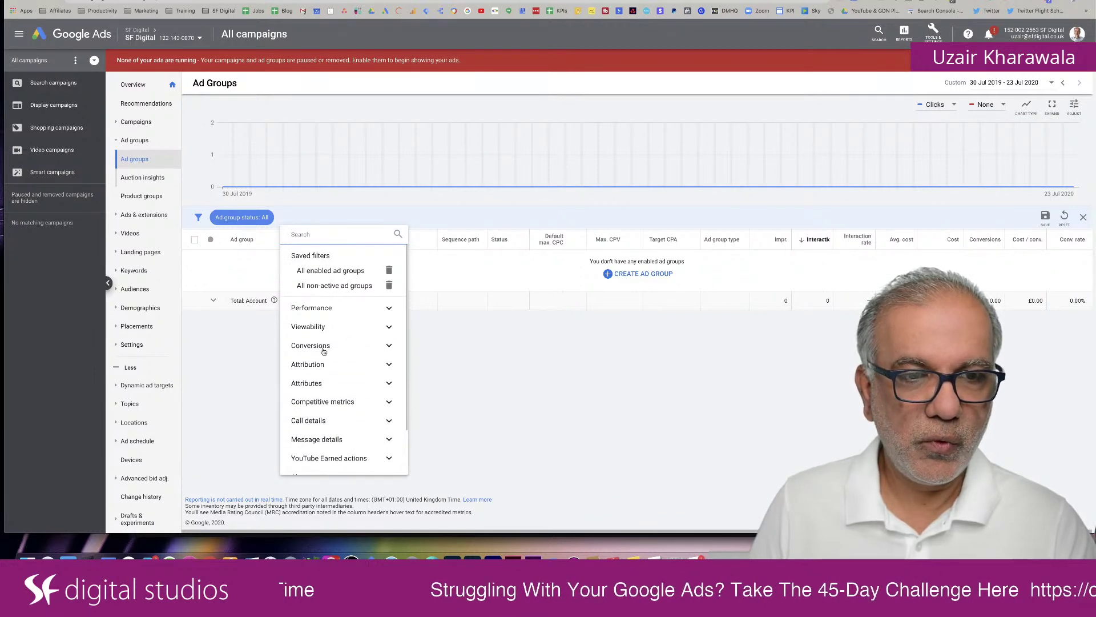
pyautogui.click(326, 309)
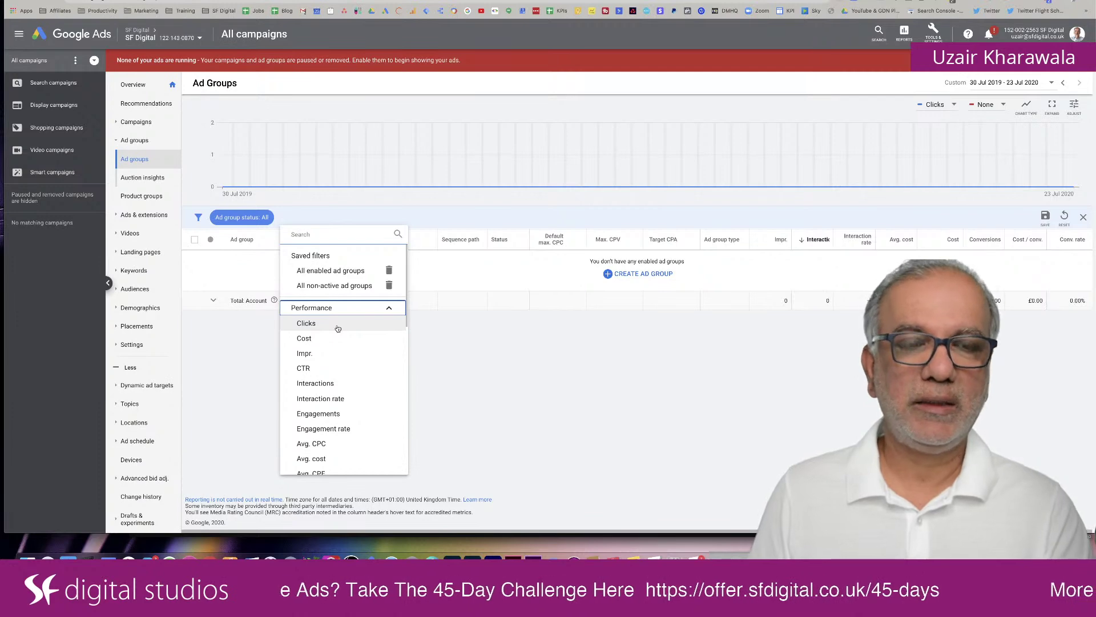
pyautogui.click(338, 327)
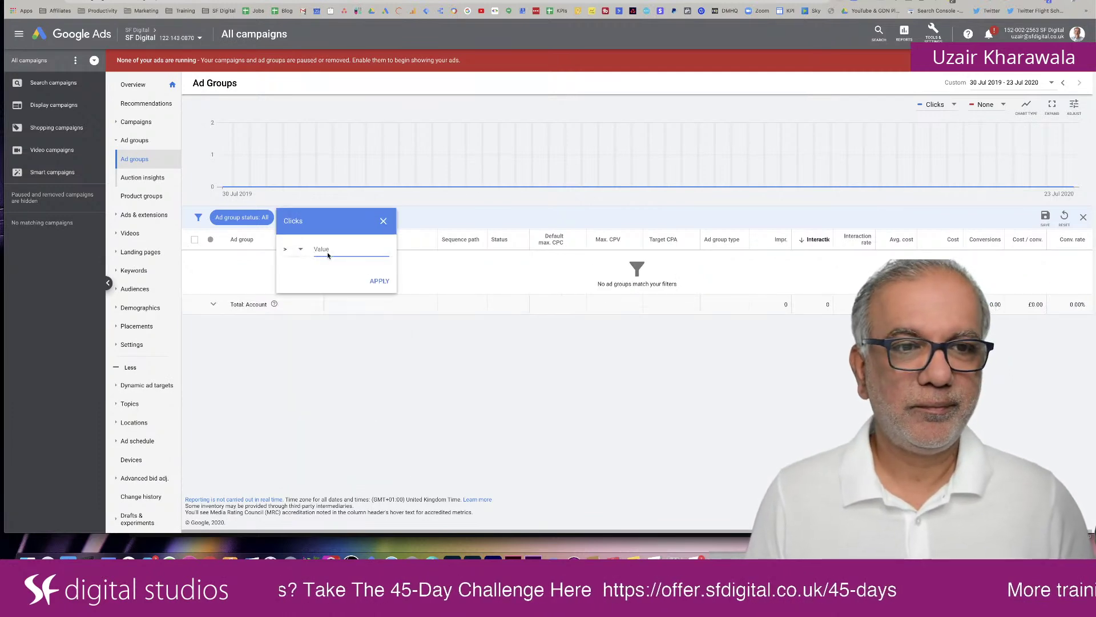
pyautogui.click(375, 284)
# Add a second performance condition to the ad groups filter, with CTR > 4%
pyautogui.click(350, 223)
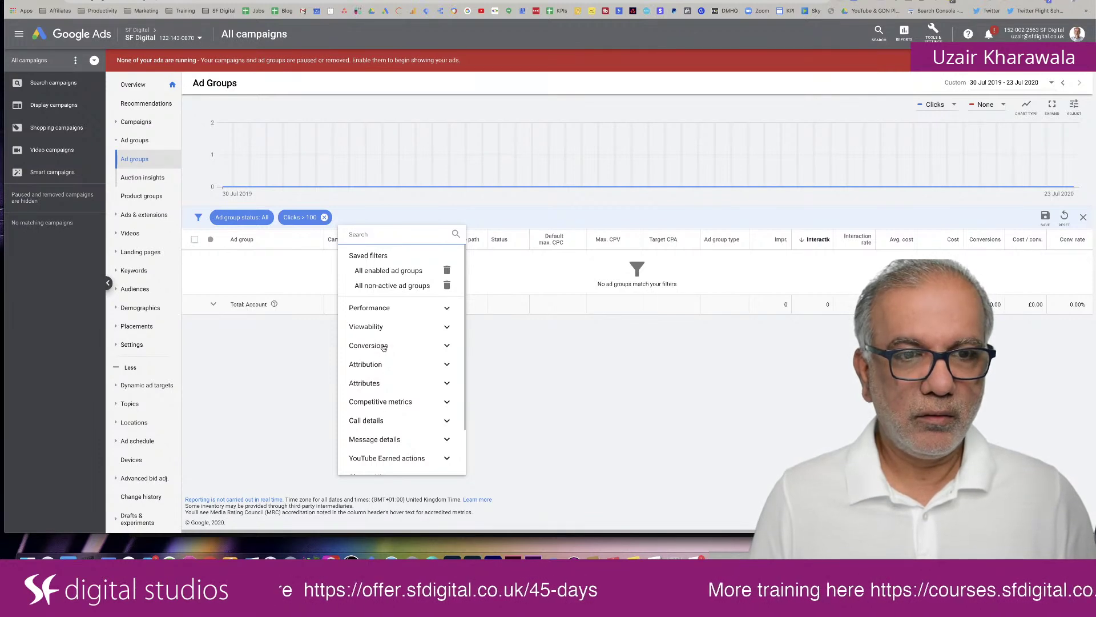
pyautogui.click(386, 308)
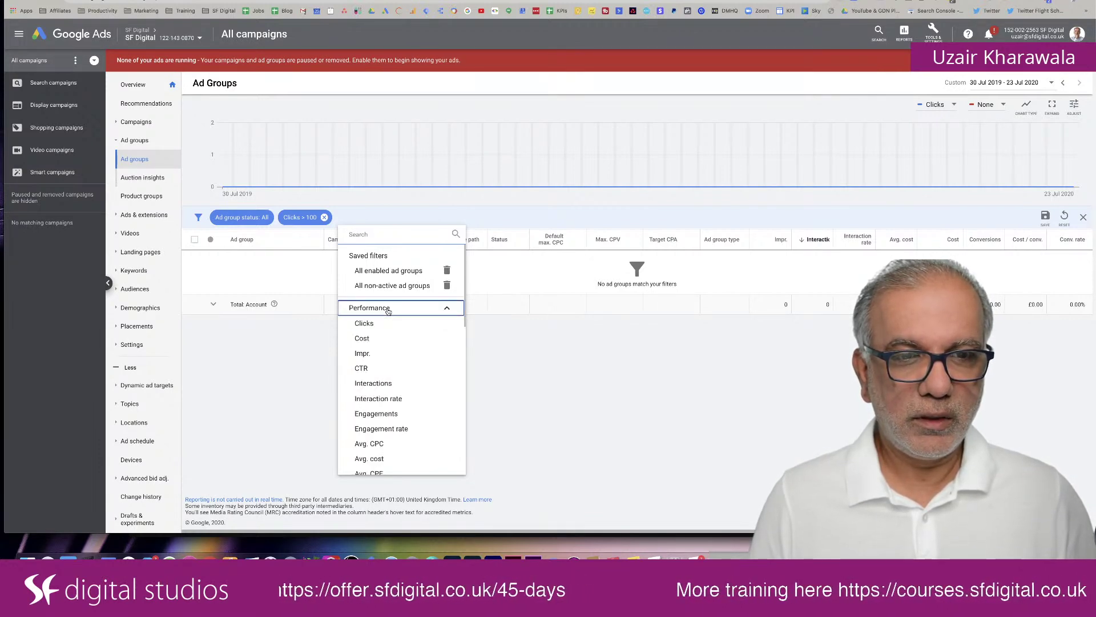
pyautogui.click(386, 368)
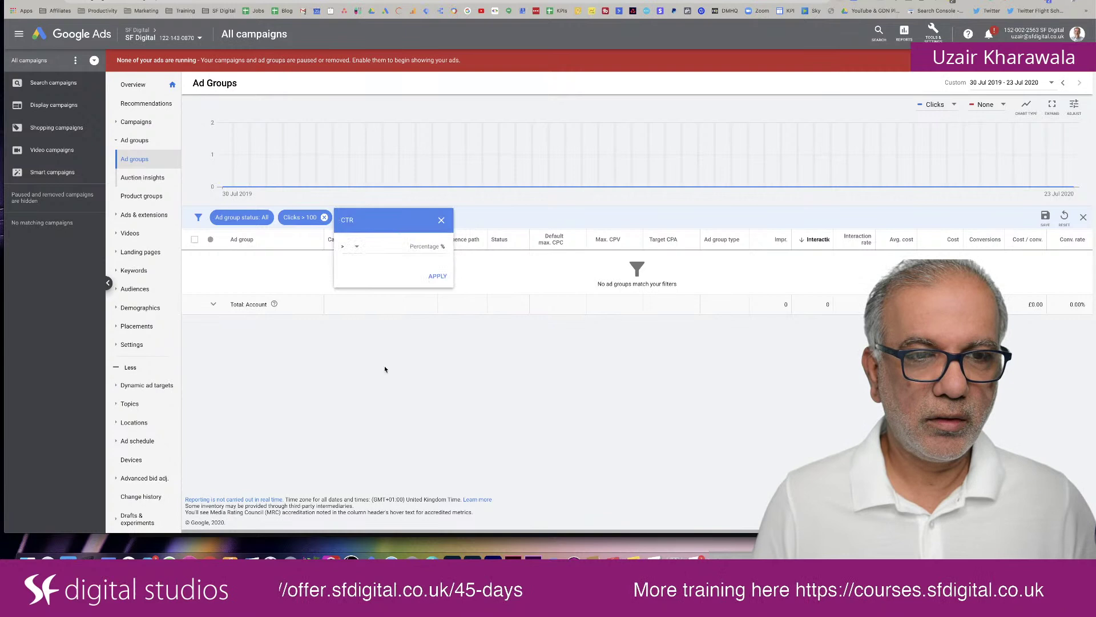
pyautogui.click(352, 251)
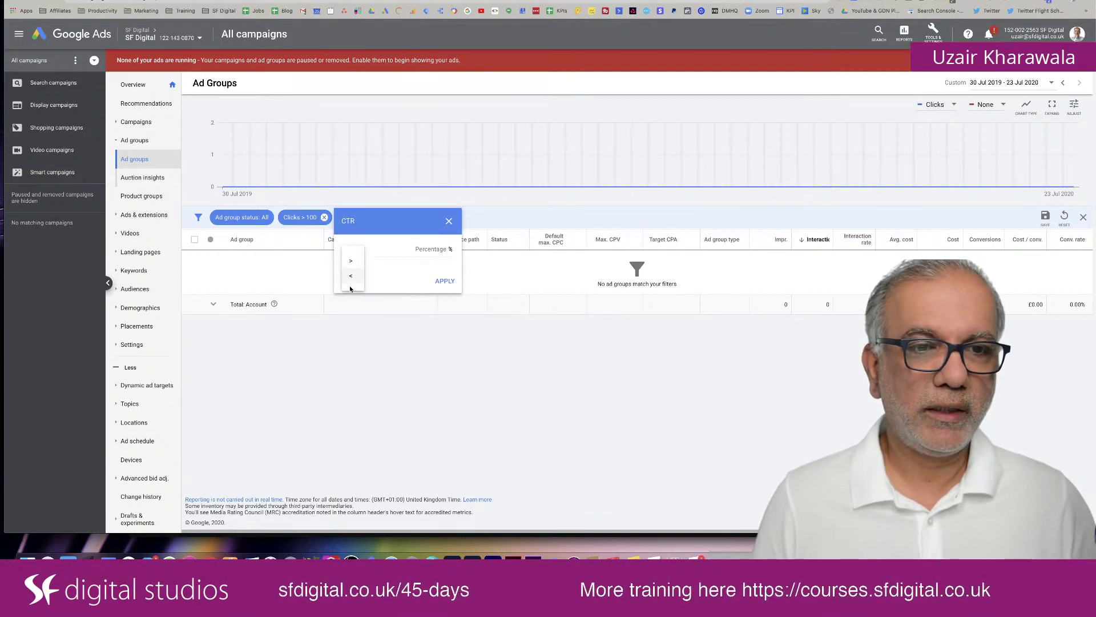
pyautogui.click(351, 269)
pyautogui.click(405, 250)
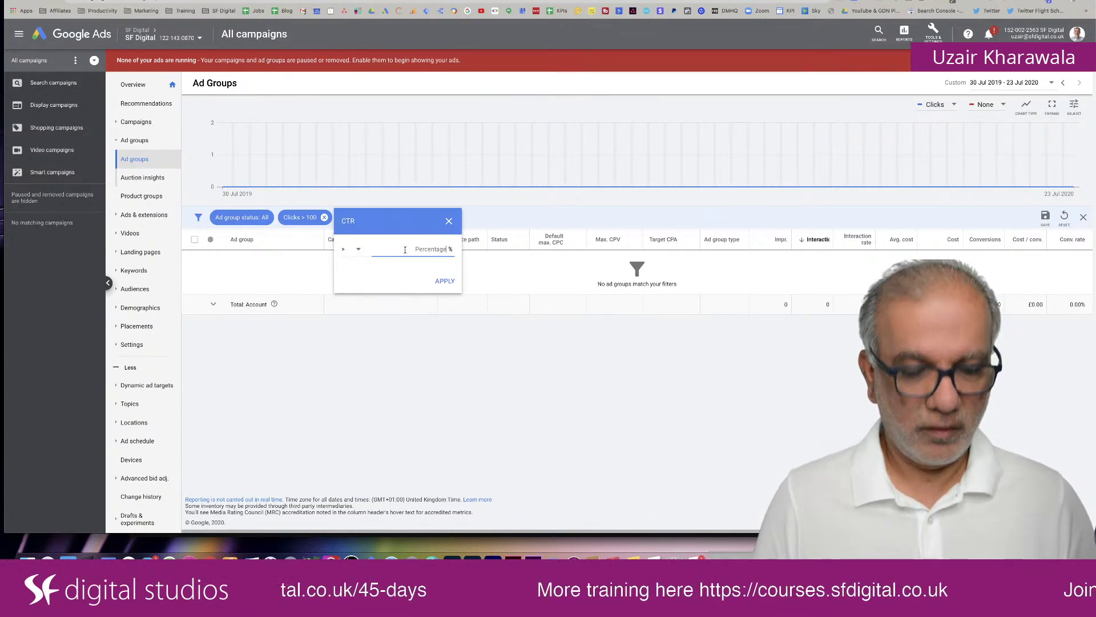
pyautogui.write('4')
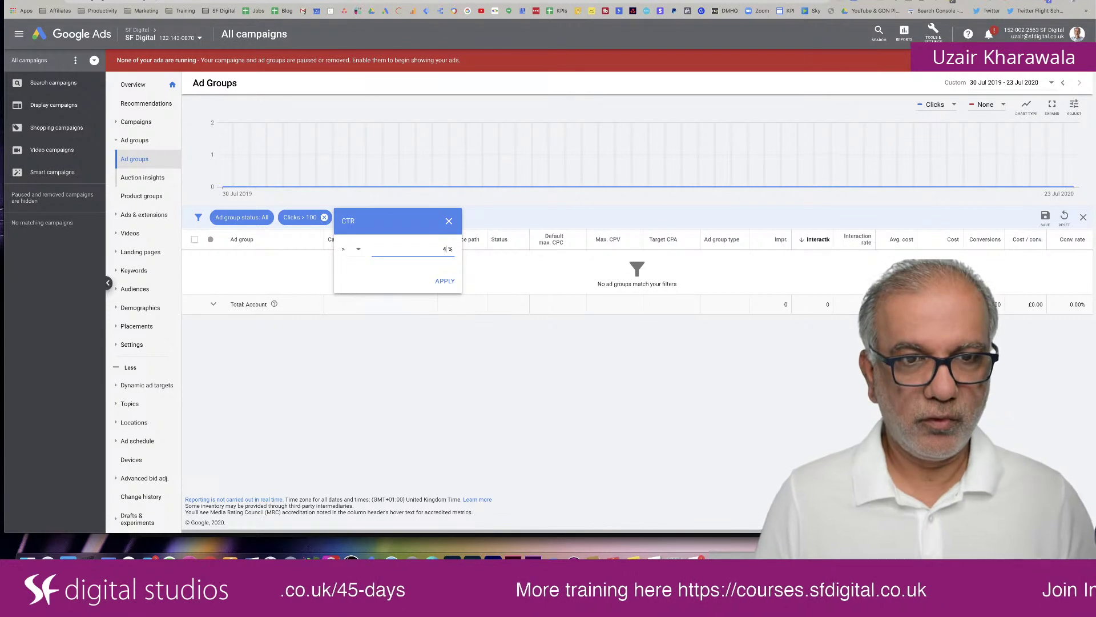
pyautogui.click(444, 281)
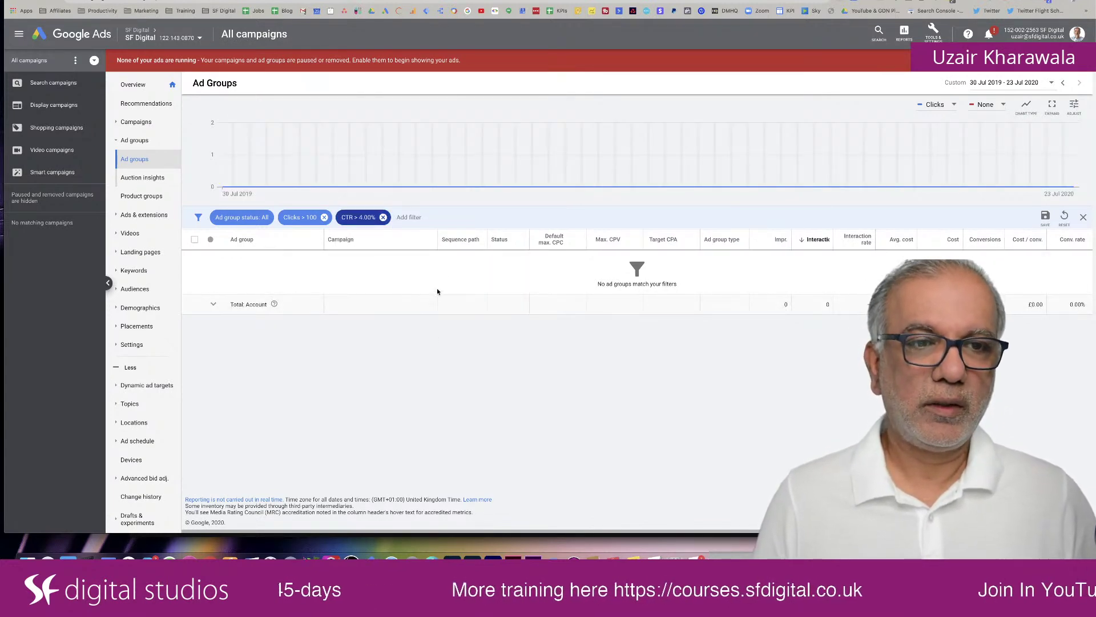
# Save the combined ad group filter under the name "Clicks > 100 | CTR > 4%"
pyautogui.click(1046, 215)
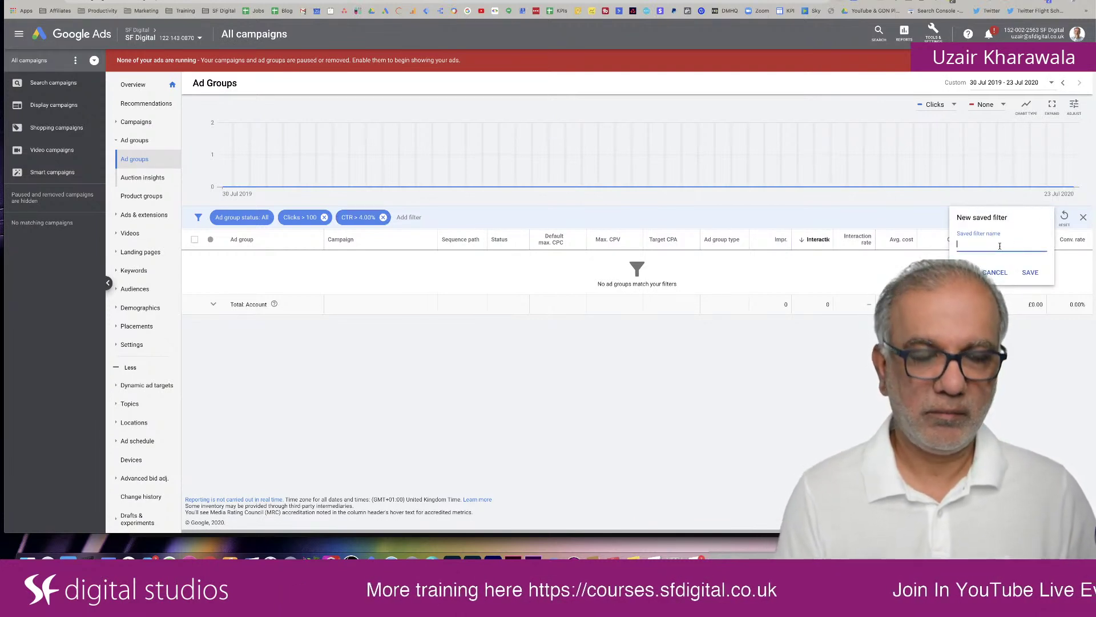
pyautogui.write('Clicks ')
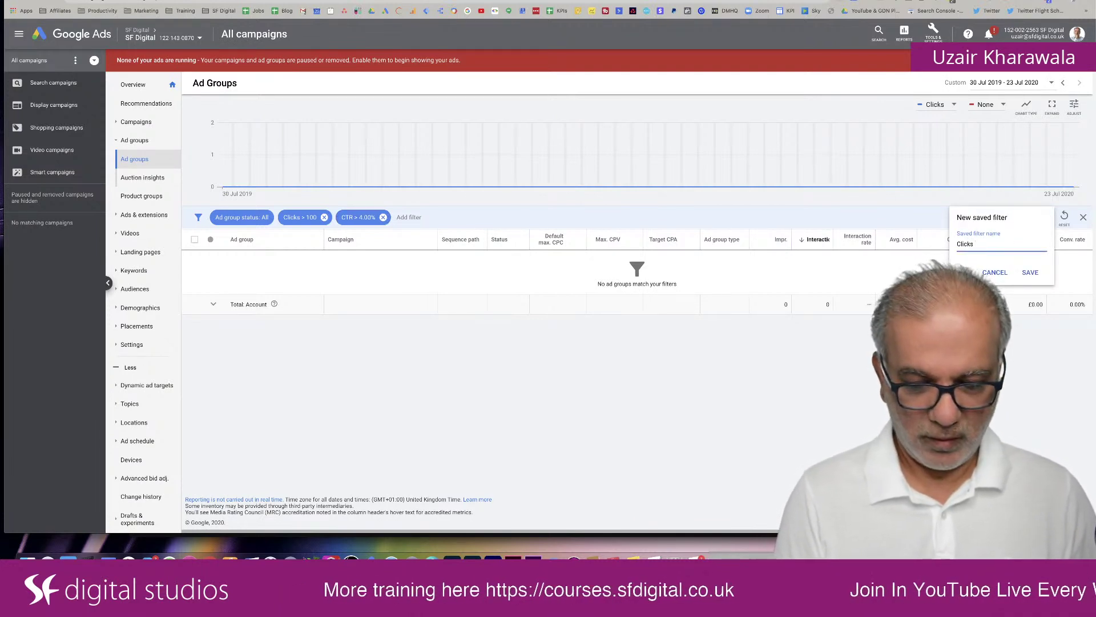
pyautogui.write('> 100 | CTR > 4%')
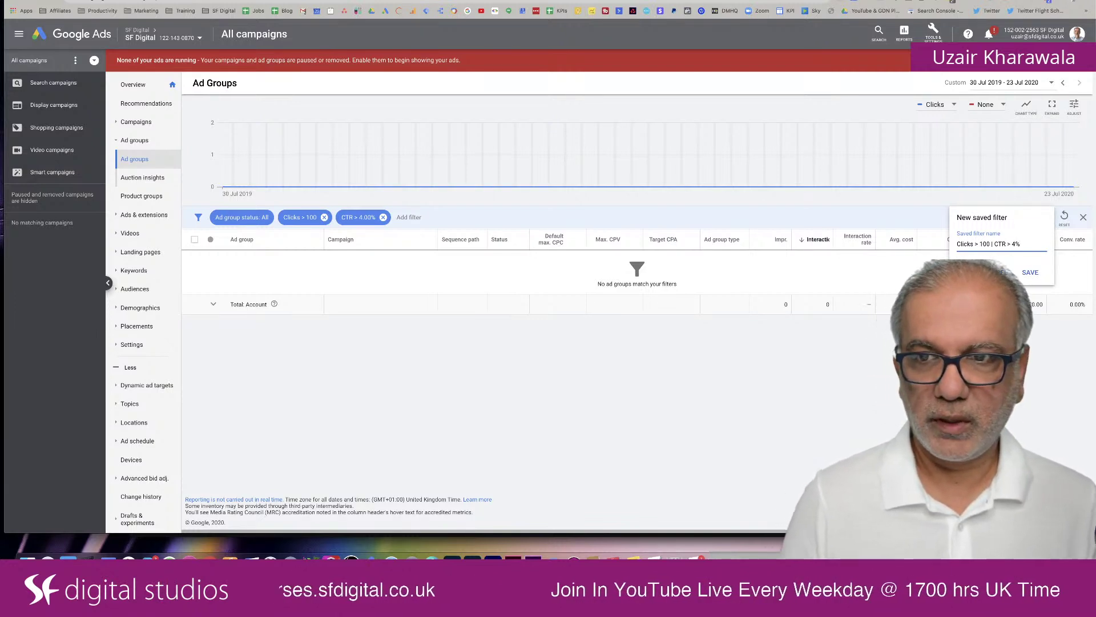
pyautogui.click(1040, 272)
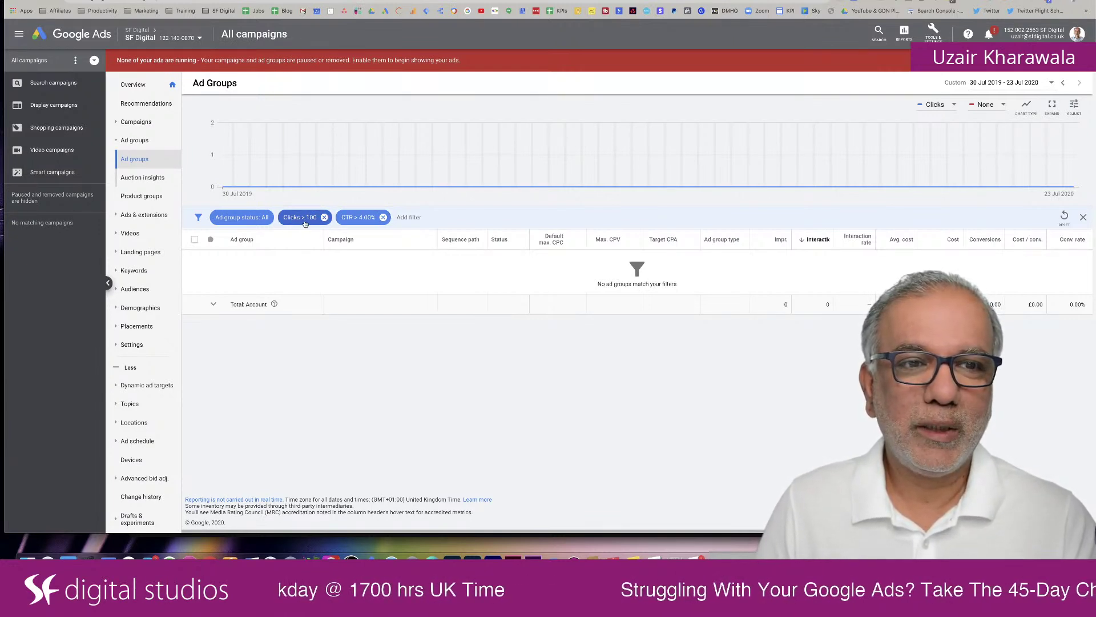
# Remove the CTR and Clicks conditions from the ad groups table and view the list of saved filters
pyautogui.click(384, 218)
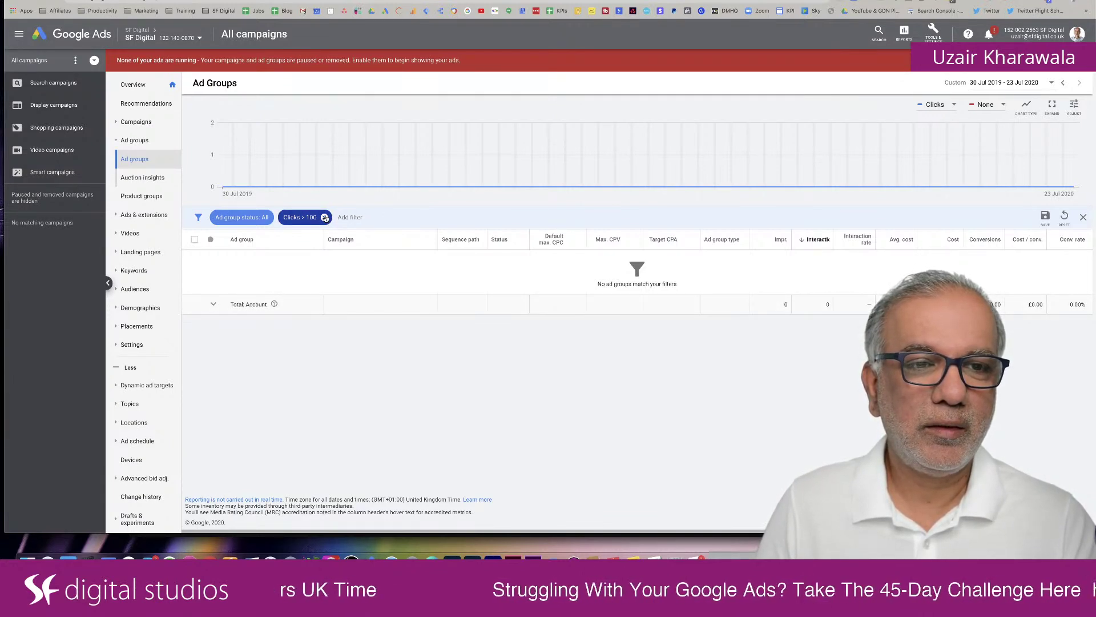
pyautogui.click(324, 217)
pyautogui.click(288, 218)
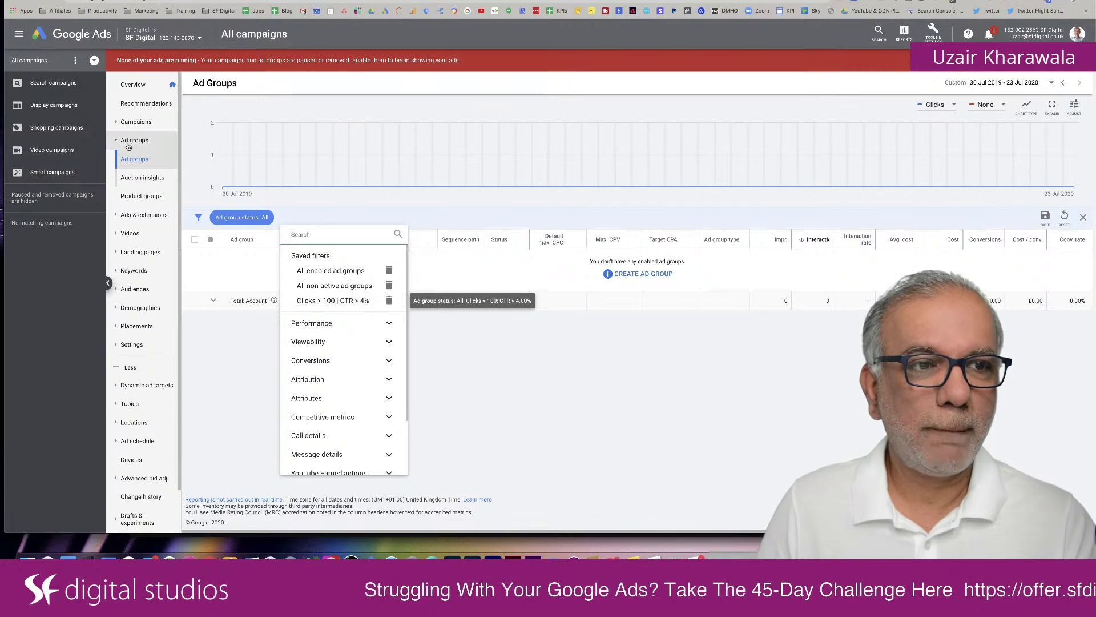
# Examine the filter options available for search keywords, including the metrics in the Conversions category
pyautogui.click(145, 272)
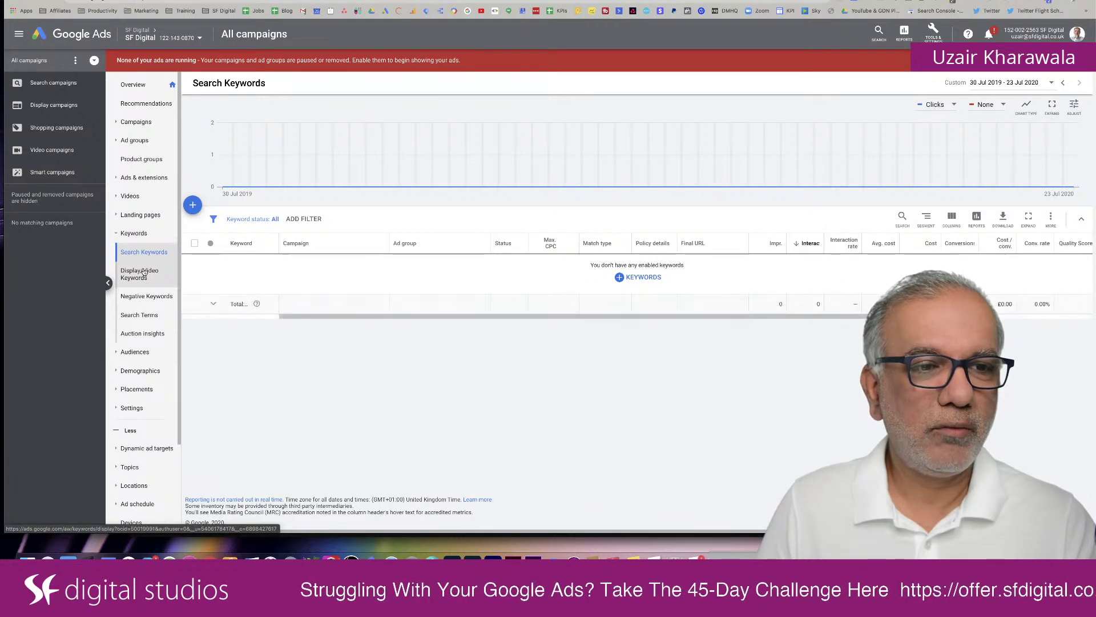
pyautogui.click(296, 224)
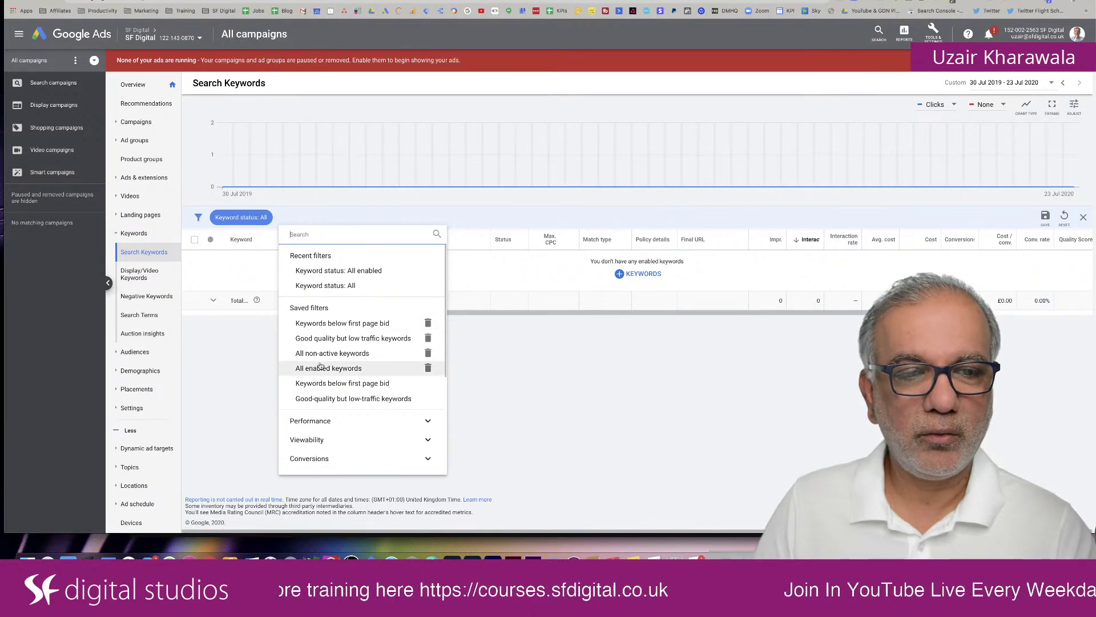
pyautogui.scroll(-3, 330, 429)
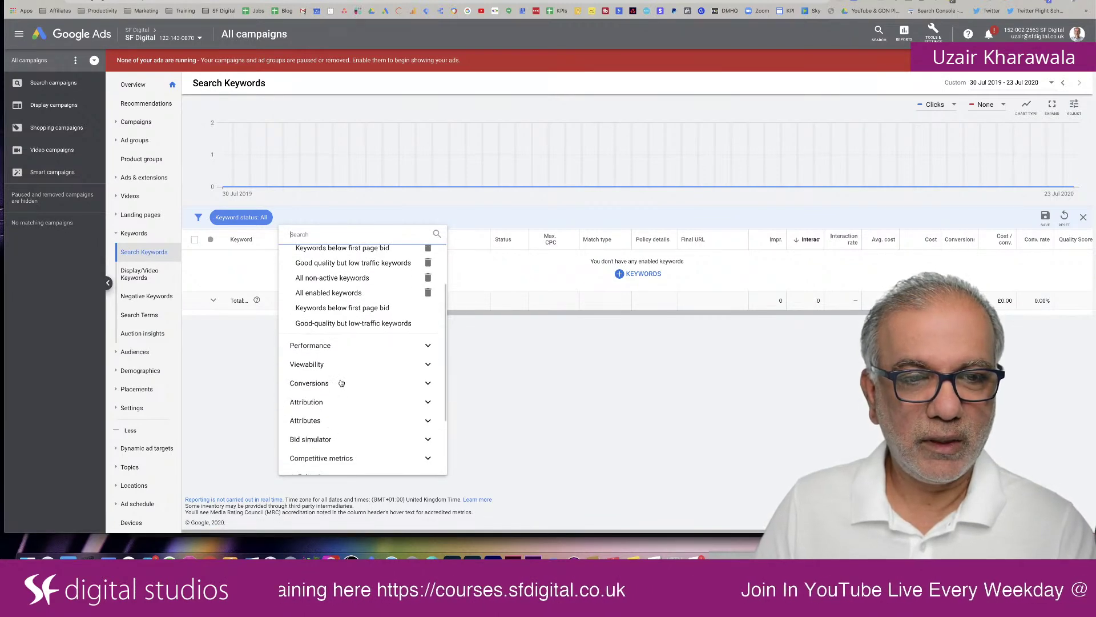
pyautogui.scroll(-1, 337, 386)
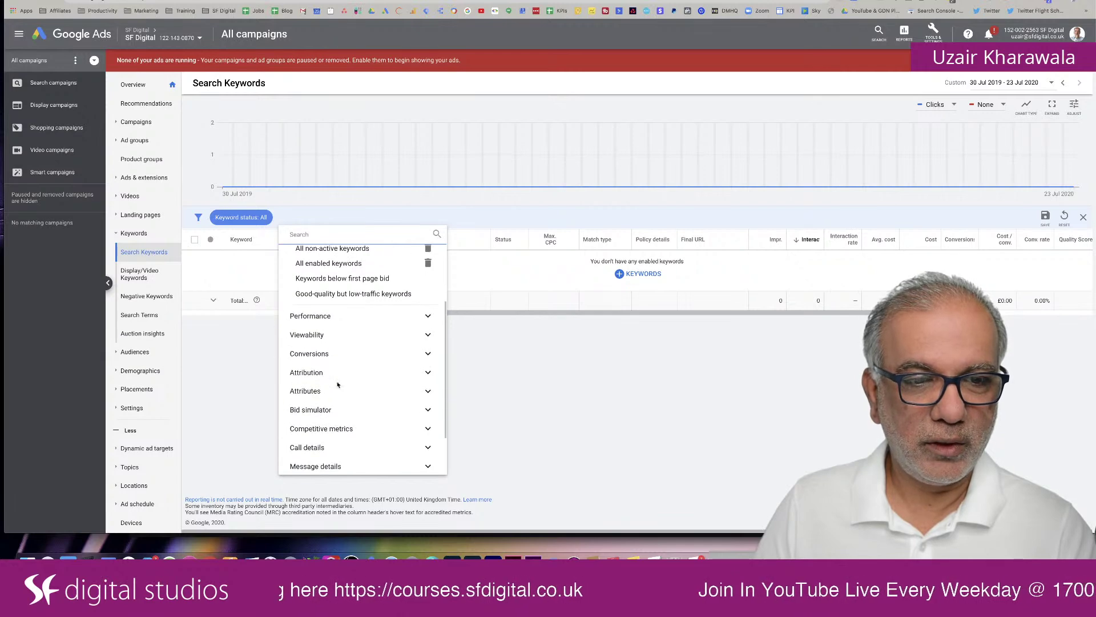
pyautogui.click(321, 355)
pyautogui.scroll(-2, 405, 387)
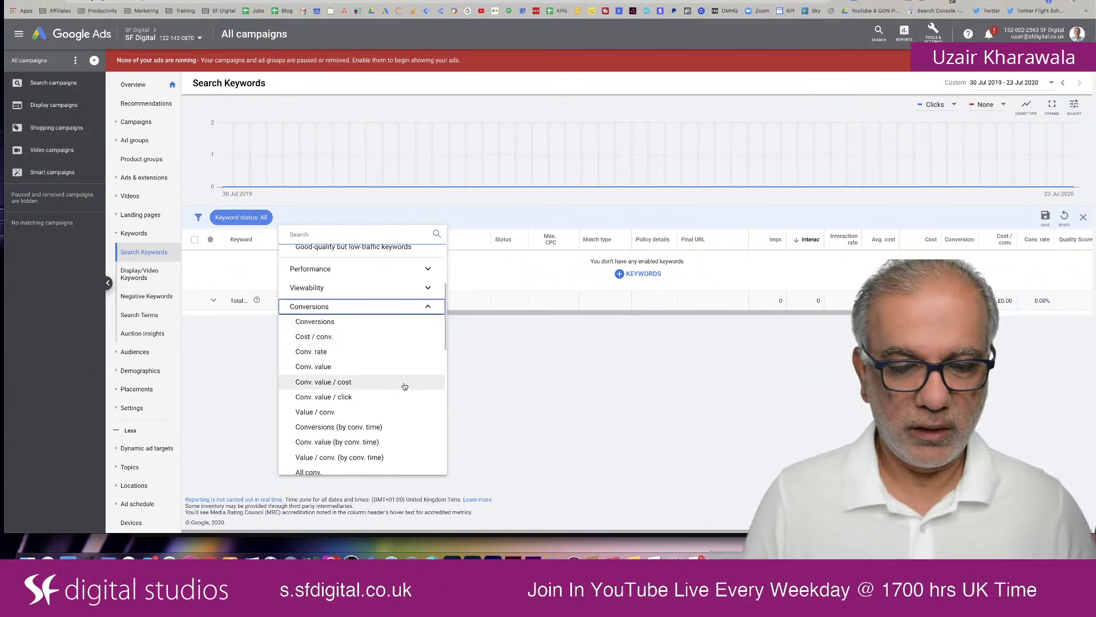
pyautogui.scroll(-4, 405, 386)
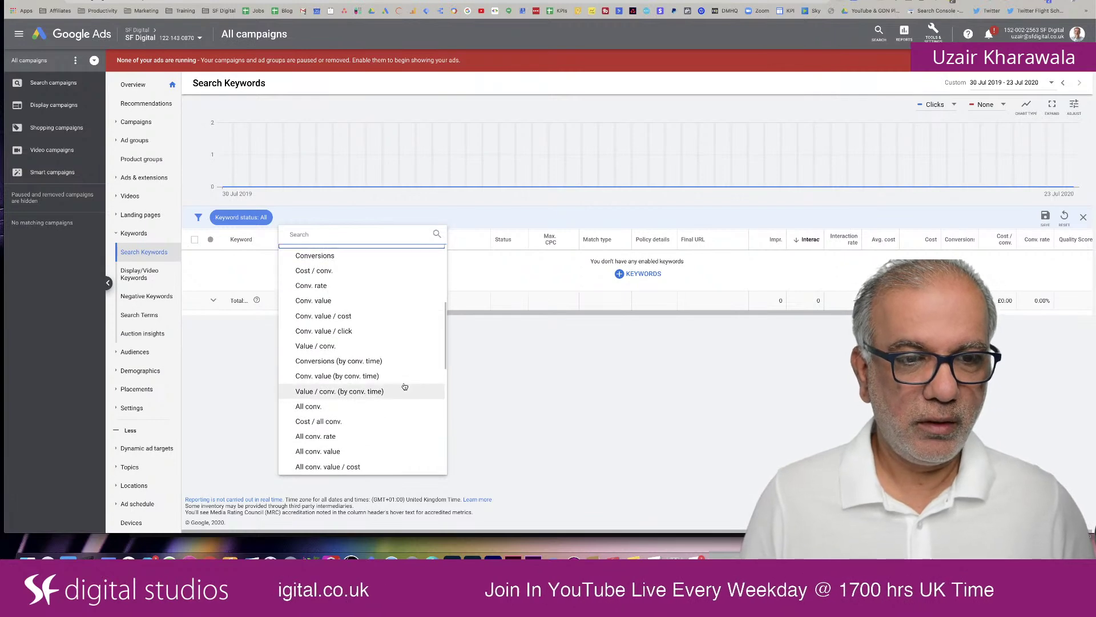
pyautogui.scroll(-7, 405, 386)
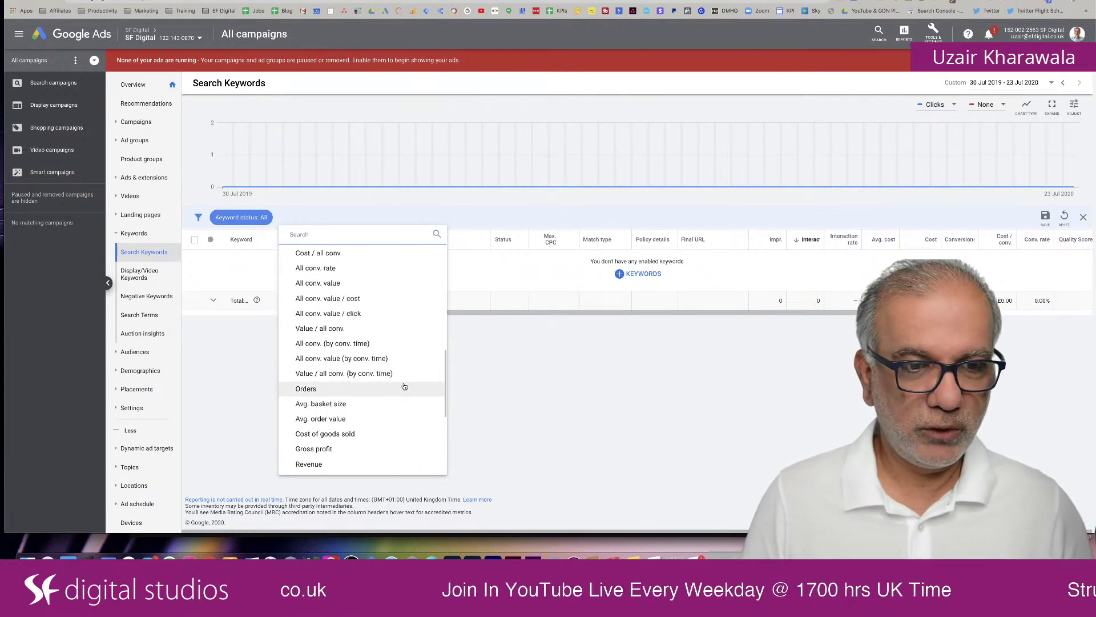